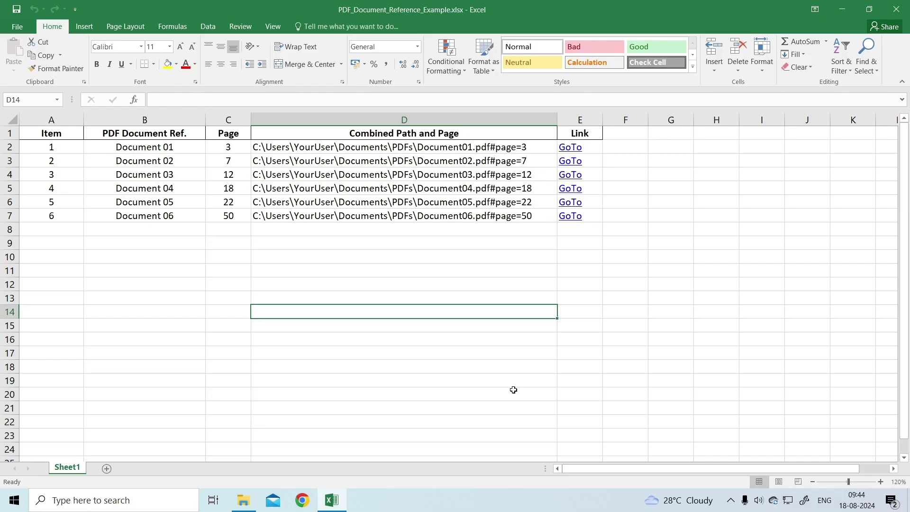
- Bring up Edit Hyperlink for the first GoTo link in E2 and select its Document01 address
{"action": "right_click", "coordinate": [575, 152]}
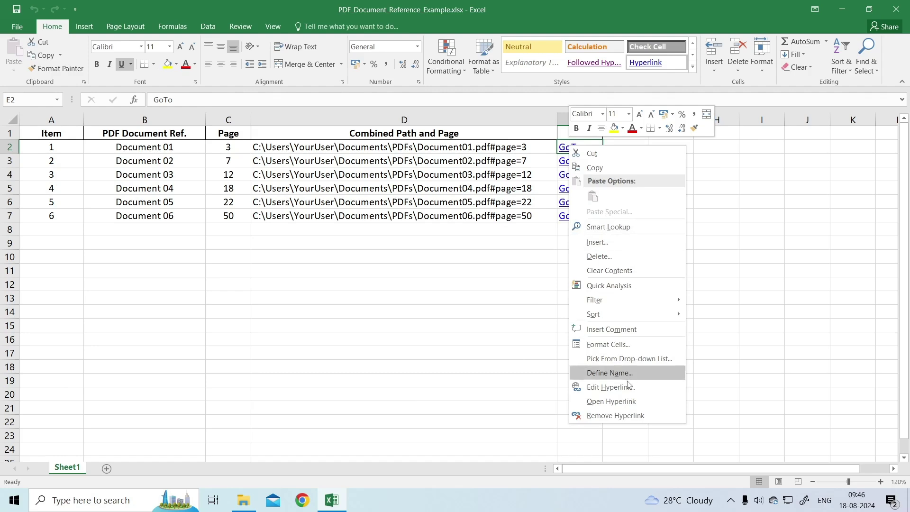
{"action": "left_click", "coordinate": [590, 387]}
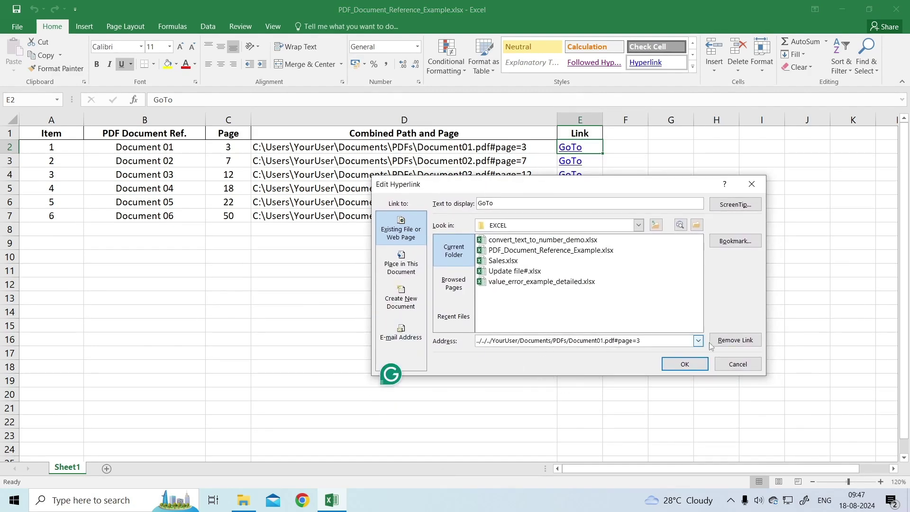
{"action": "double_click", "coordinate": [519, 344]}
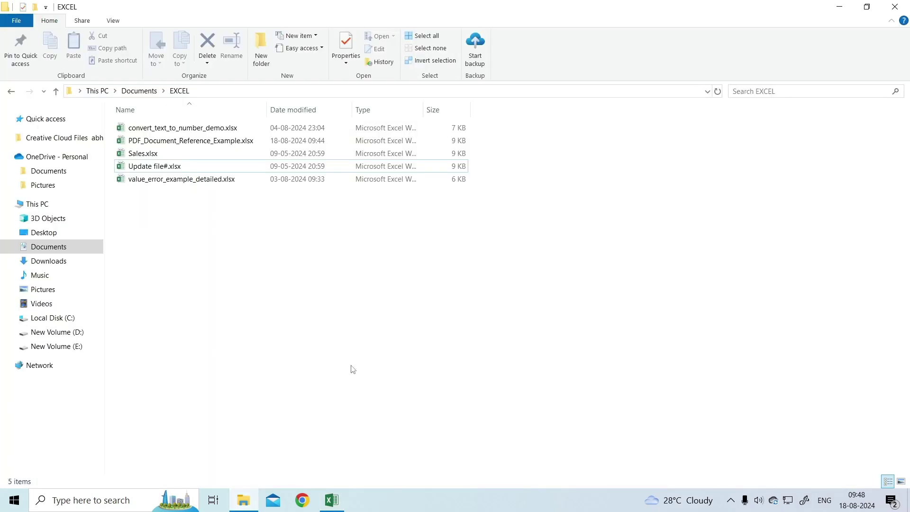
- Rename Update file#.xlsx to Update file.xlsx in File Explorer, removing the # character
{"action": "left_click", "coordinate": [182, 169]}
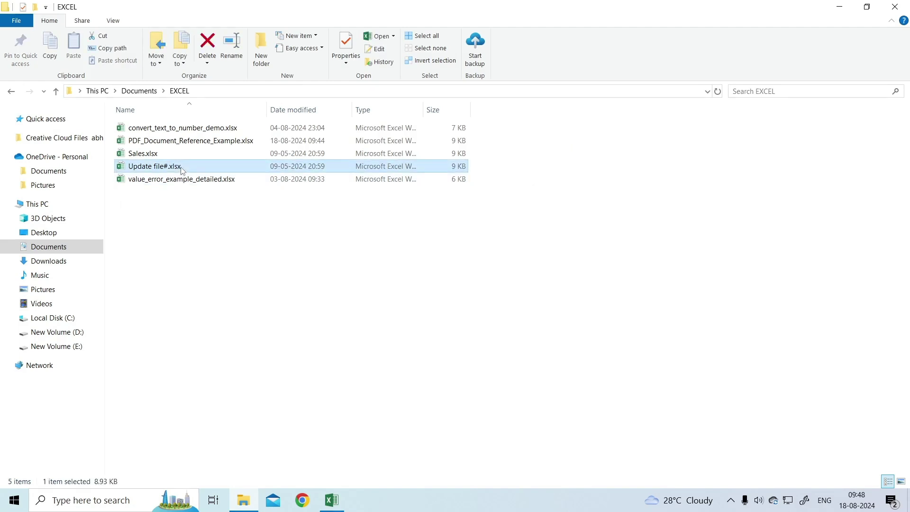
{"action": "right_click", "coordinate": [182, 171]}
{"action": "left_click", "coordinate": [246, 434]}
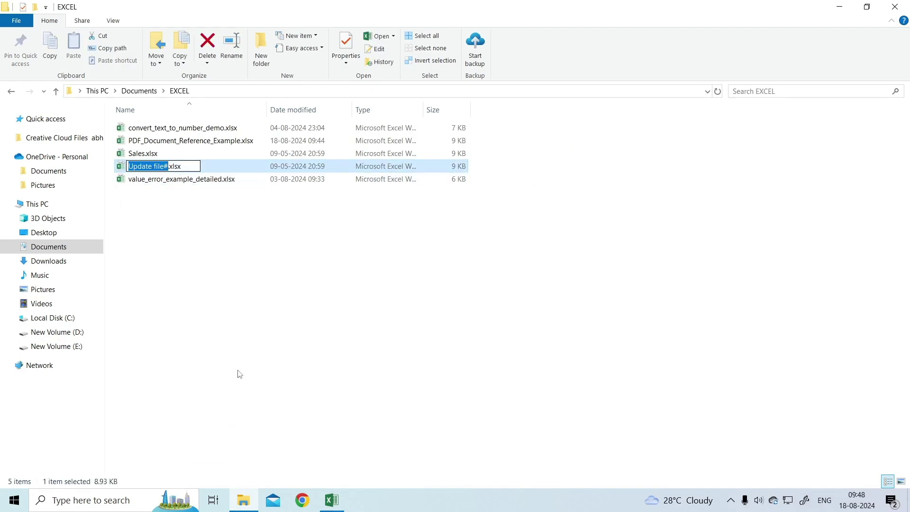
{"action": "left_click", "coordinate": [168, 166]}
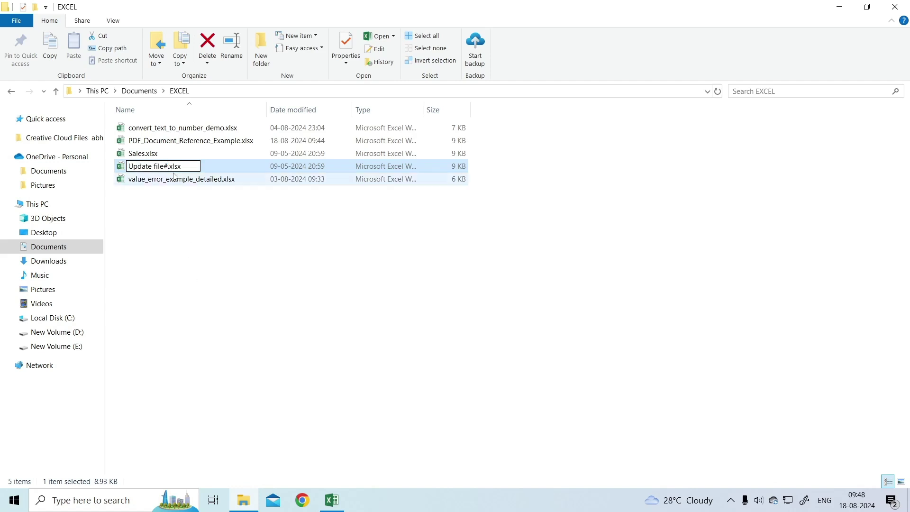
{"action": "key", "text": "BackSpace"}
{"action": "left_click", "coordinate": [205, 229]}
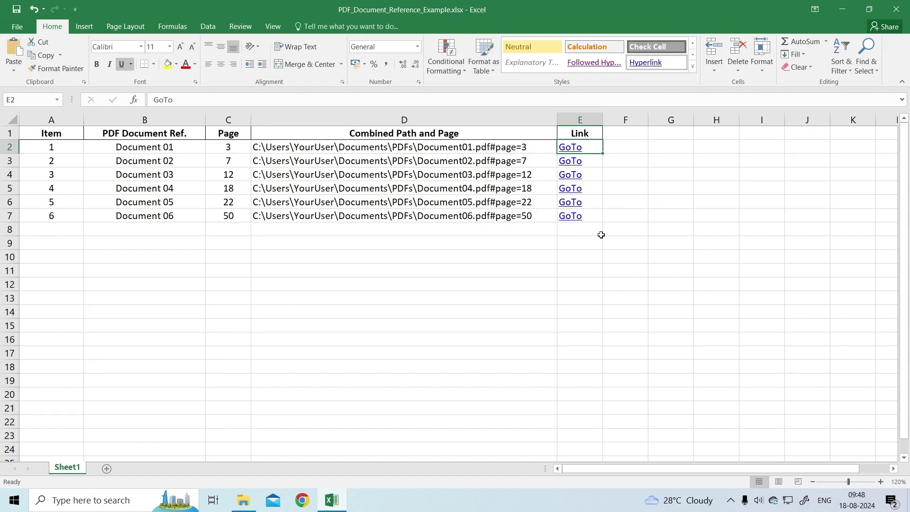
- Retarget the GoTo link in E2 to the renamed Update file.xlsx and confirm
{"action": "right_click", "coordinate": [575, 148]}
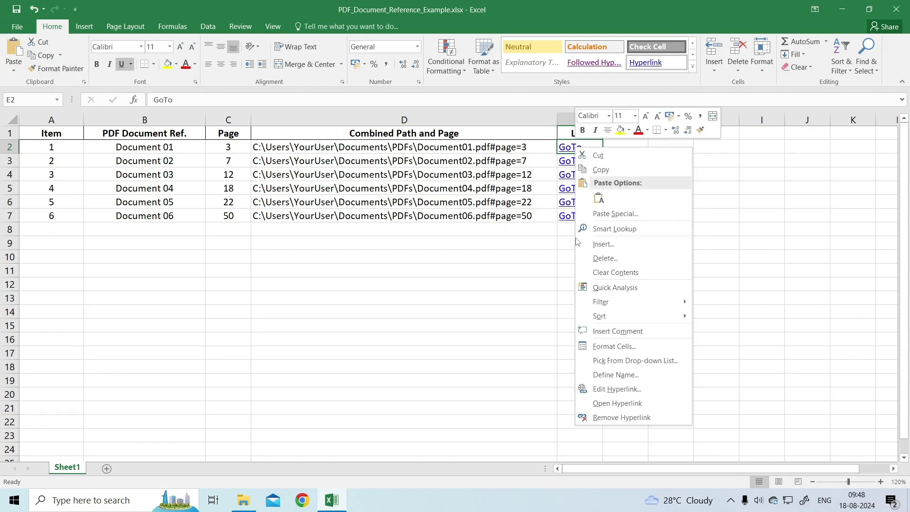
{"action": "left_click", "coordinate": [619, 389]}
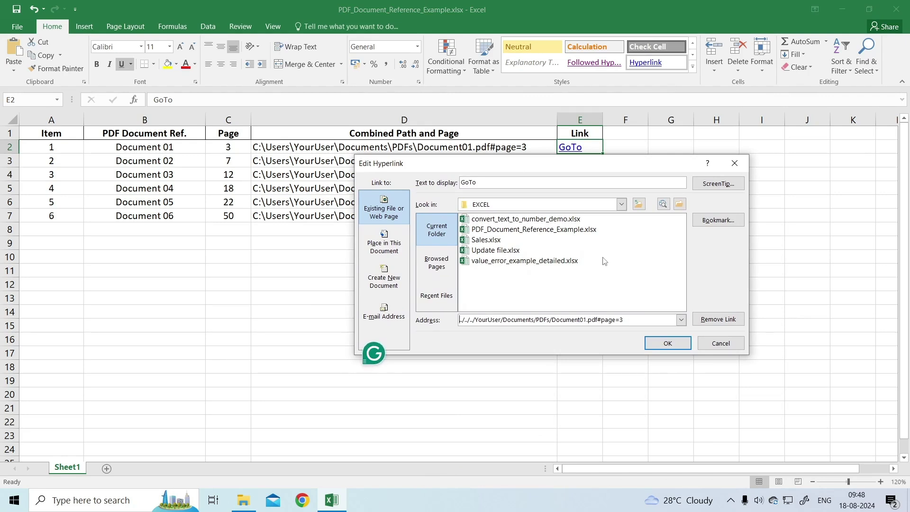
{"action": "left_click", "coordinate": [532, 251]}
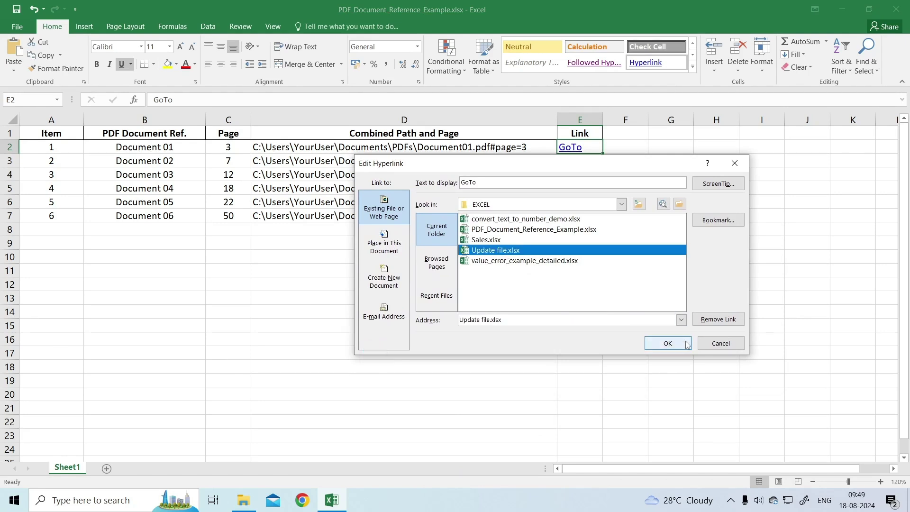
{"action": "left_click", "coordinate": [668, 343]}
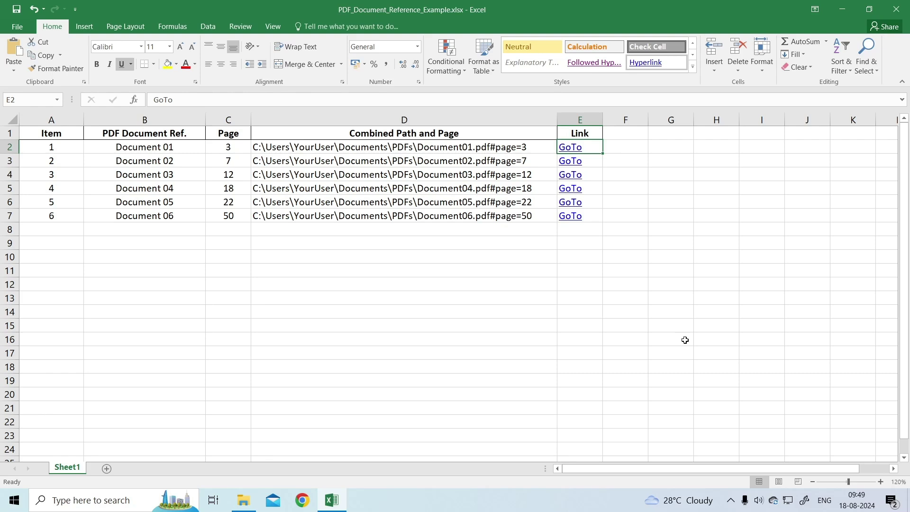
- Go to Excel Options via File and select the Trust Center page
{"action": "left_click", "coordinate": [17, 27]}
{"action": "left_click", "coordinate": [36, 284]}
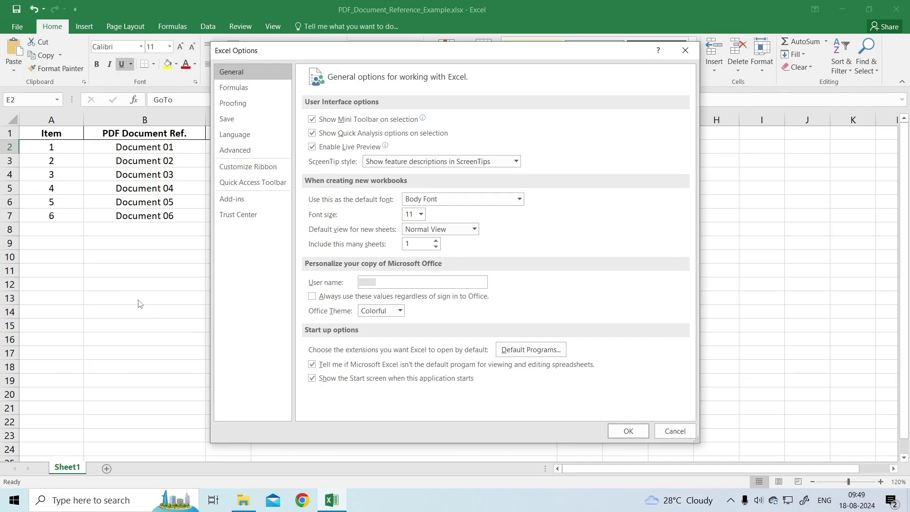
{"action": "left_click", "coordinate": [239, 215]}
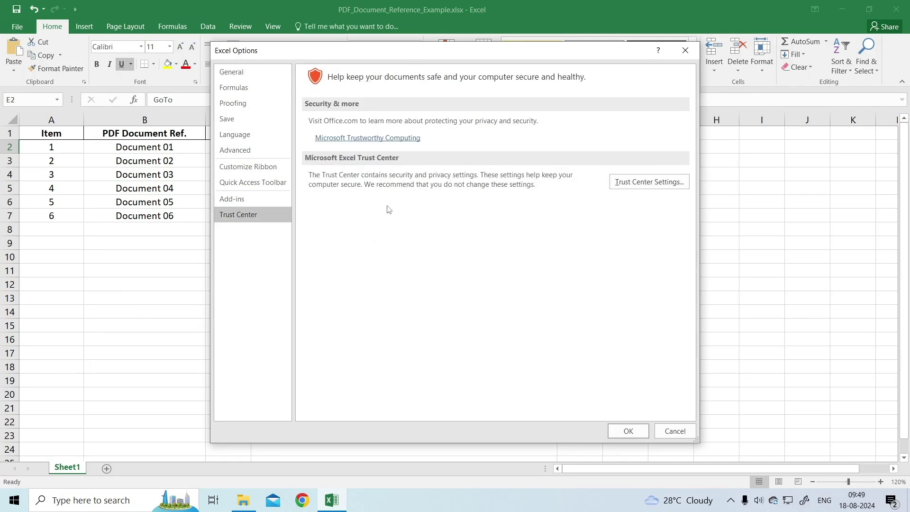
- In Trust Center Settings > Protected View, uncheck protection for unsafe locations and Outlook attachments
{"action": "left_click", "coordinate": [641, 188]}
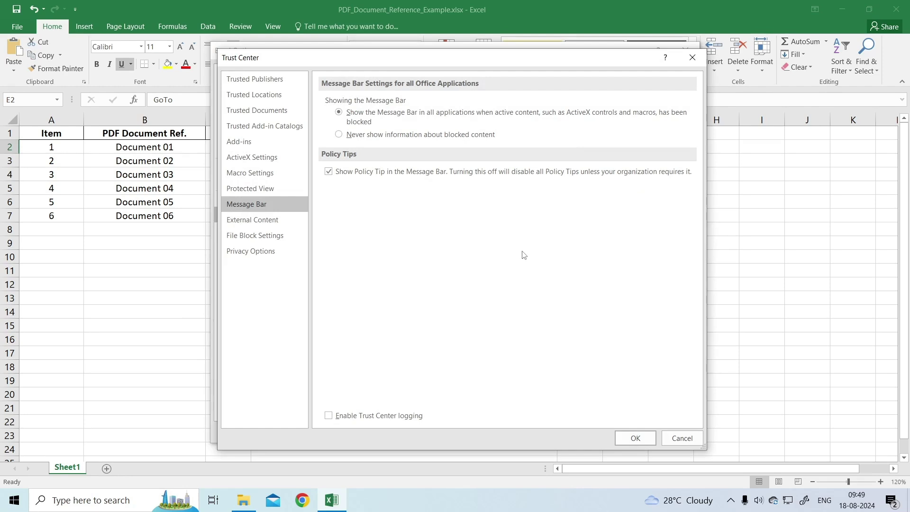
{"action": "left_click", "coordinate": [282, 191]}
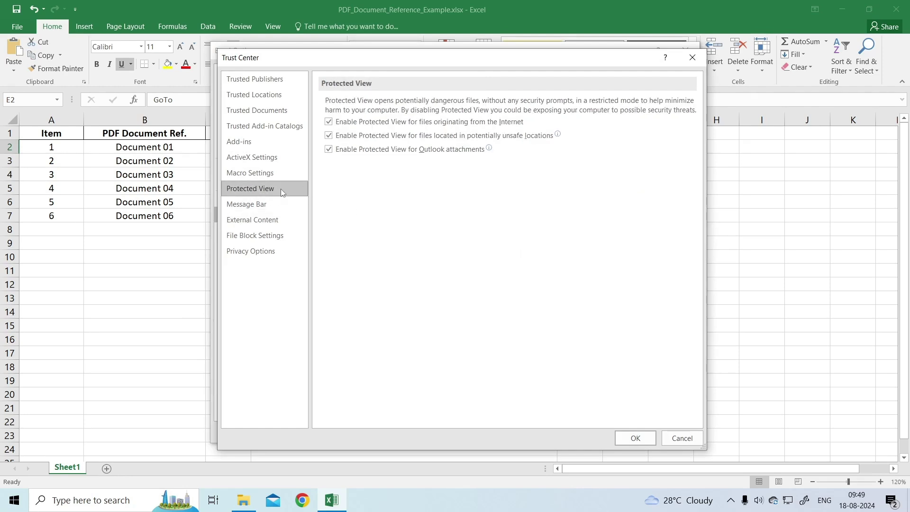
{"action": "left_click", "coordinate": [344, 135]}
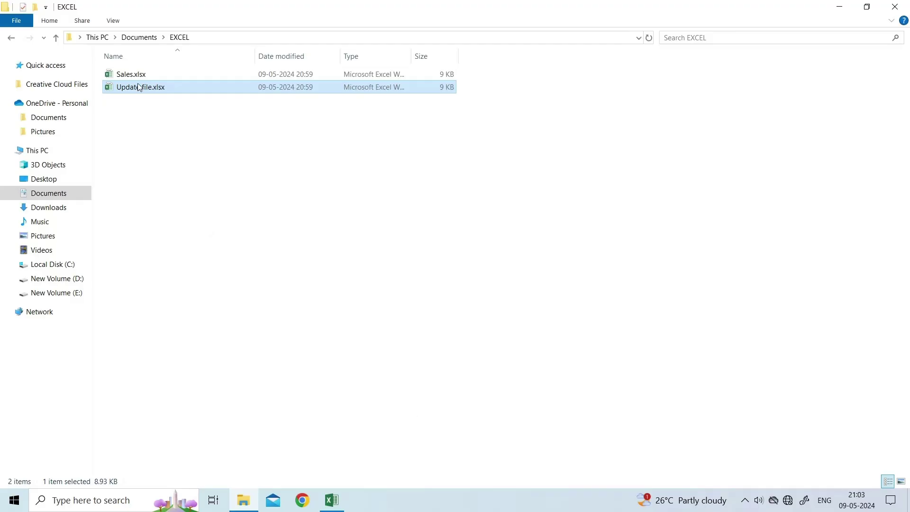
- Launch the Sales.xlsx workbook from the EXCEL documents folder
{"action": "double_click", "coordinate": [135, 75]}
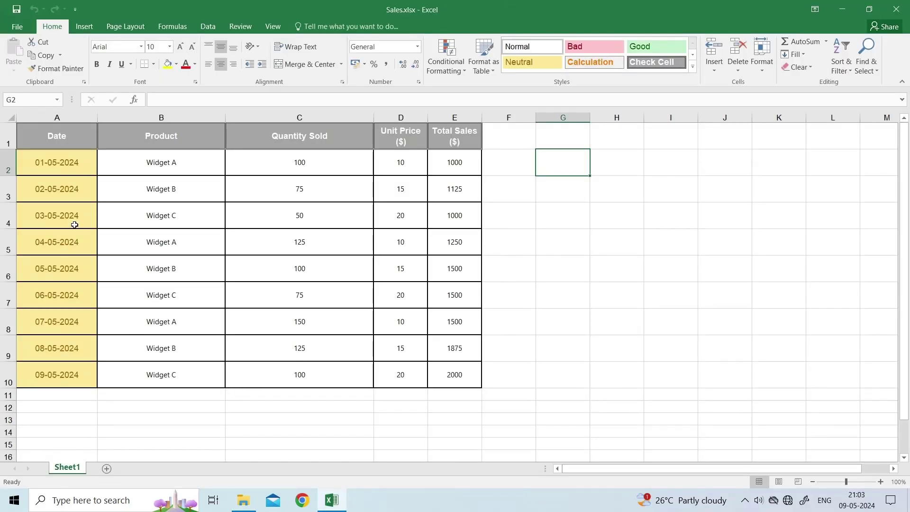
- Browse from File > Open and pick Update file.xlsx in the Open dialog
{"action": "left_click", "coordinate": [20, 29]}
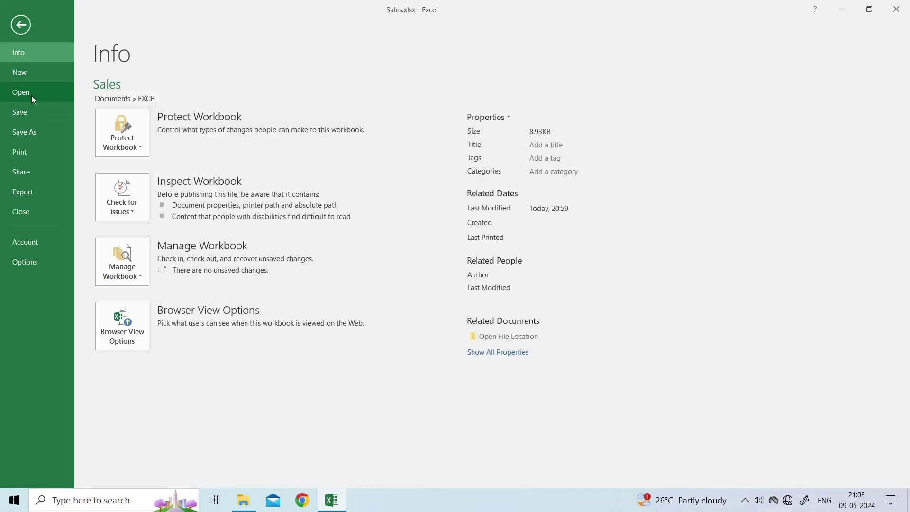
{"action": "left_click", "coordinate": [31, 96]}
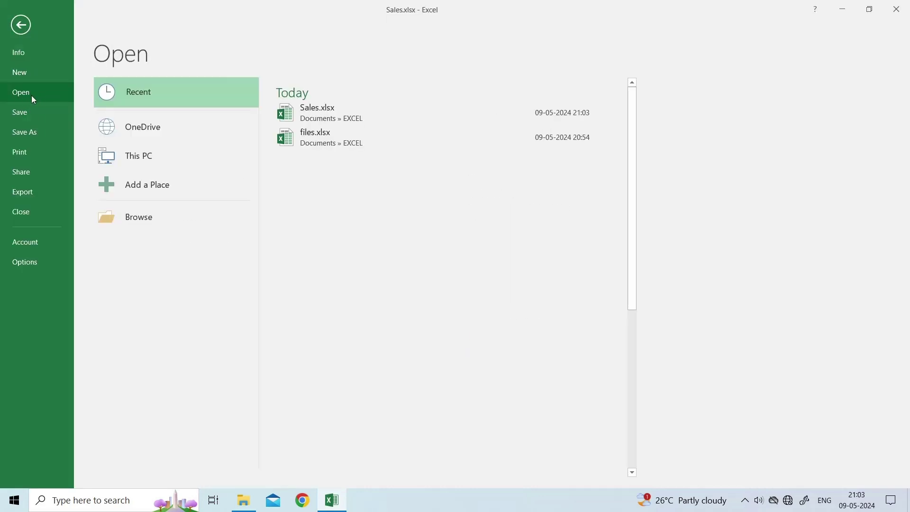
{"action": "left_click", "coordinate": [141, 220]}
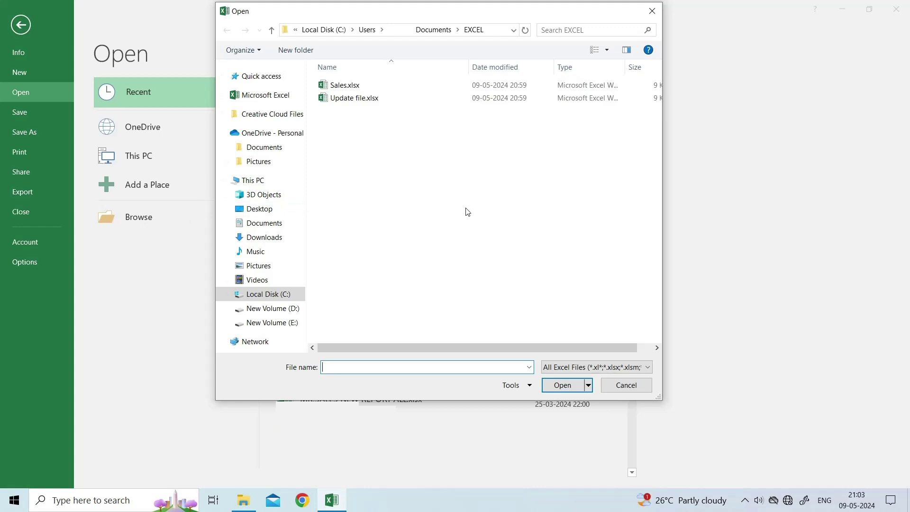
{"action": "left_click", "coordinate": [372, 100]}
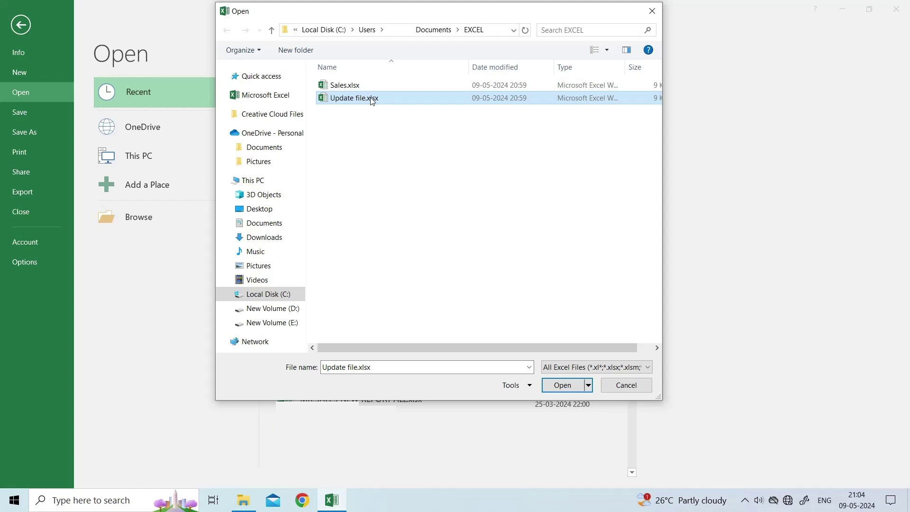
- Choose Open and Repair for Update file.xlsx and let Excel repair it
{"action": "left_click", "coordinate": [589, 385]}
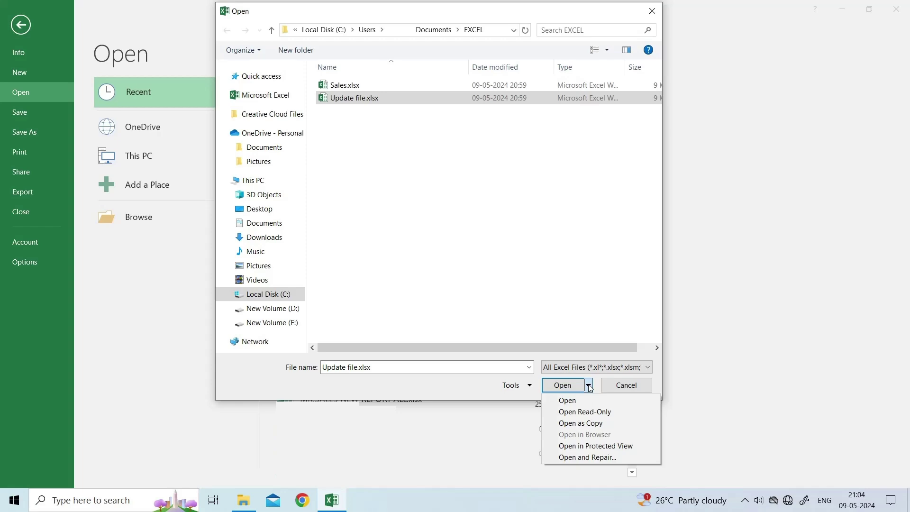
{"action": "left_click", "coordinate": [599, 459]}
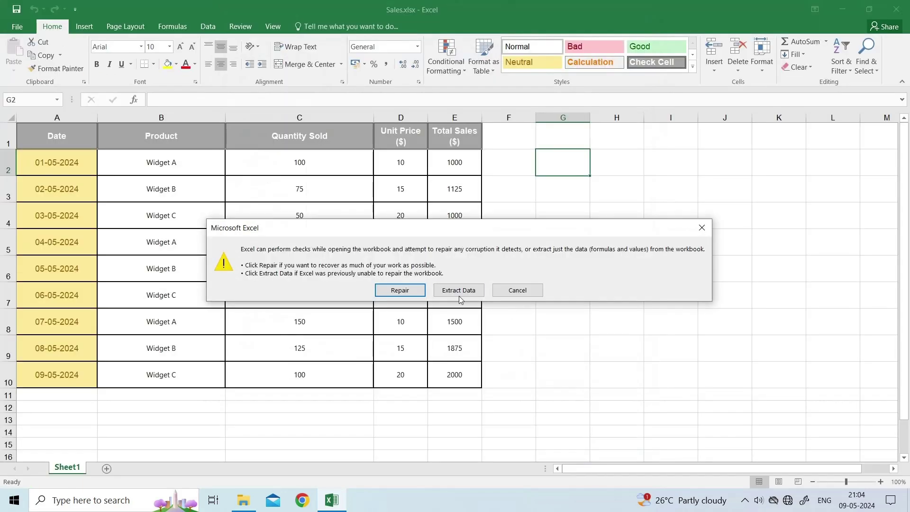
{"action": "left_click", "coordinate": [405, 290]}
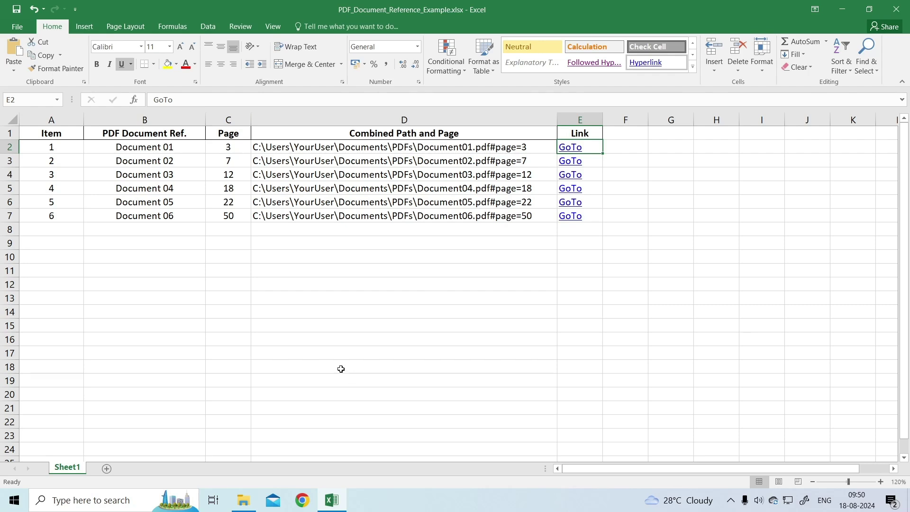
- Go to Excel Options via File and select the Advanced page
{"action": "left_click", "coordinate": [17, 26]}
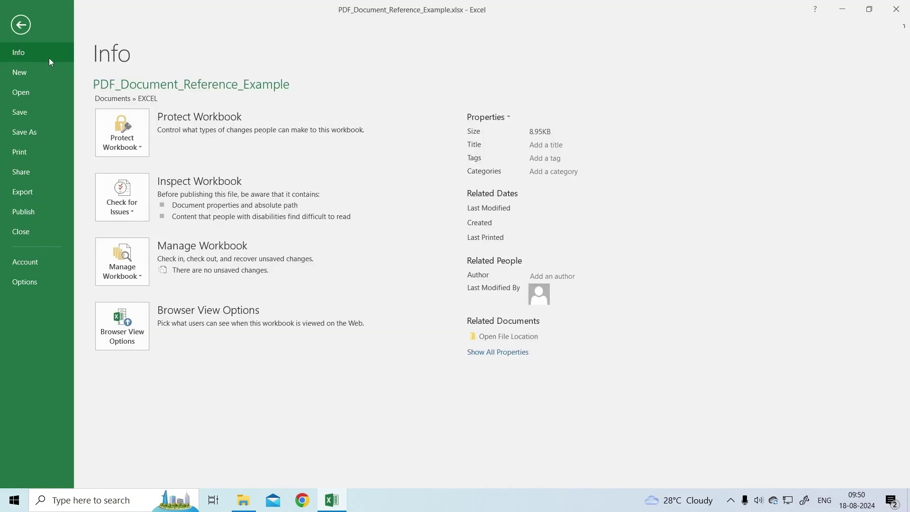
{"action": "left_click", "coordinate": [24, 281]}
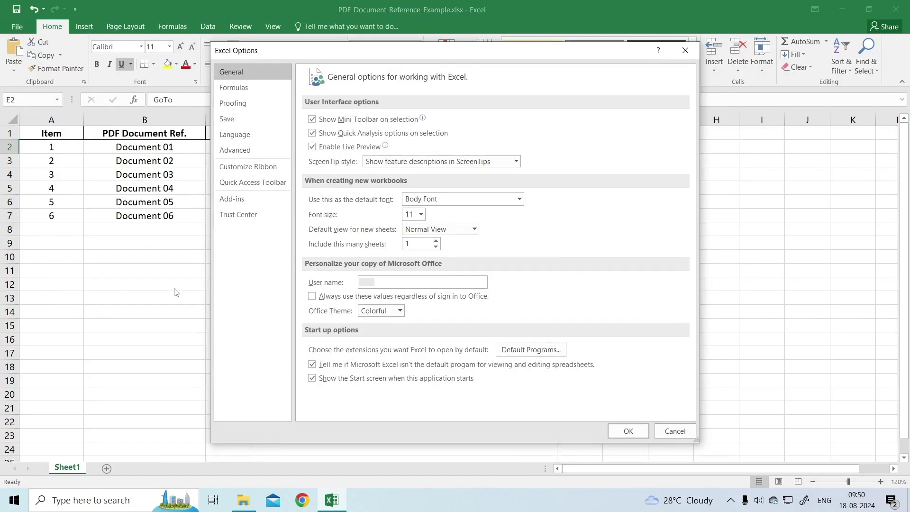
{"action": "left_click", "coordinate": [265, 153]}
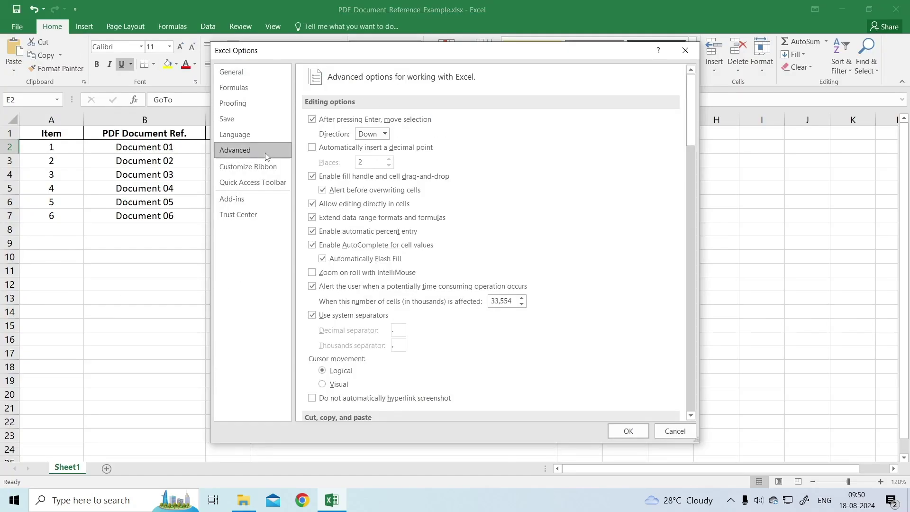
{"action": "scroll", "coordinate": [361, 329], "scroll_direction": "down", "scroll_amount": 15}
{"action": "scroll", "coordinate": [388, 332], "scroll_direction": "down", "scroll_amount": 2}
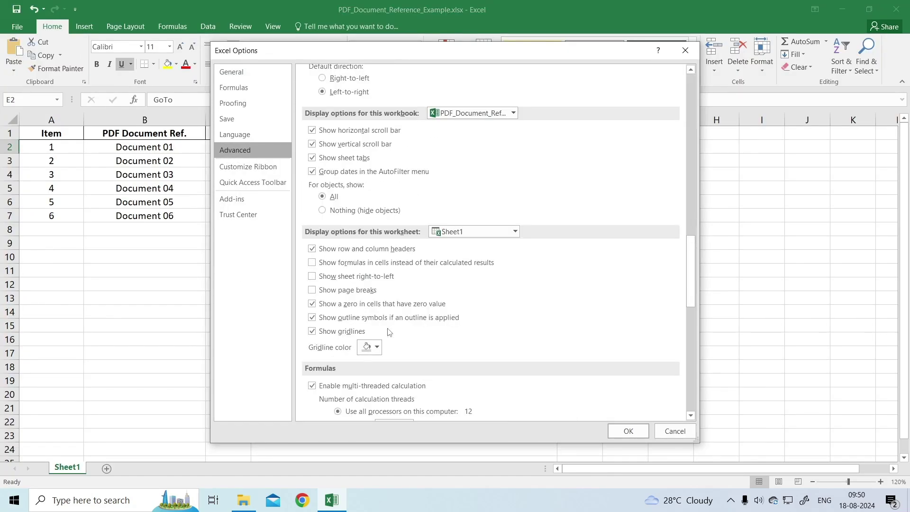
{"action": "scroll", "coordinate": [388, 332], "scroll_direction": "down", "scroll_amount": 6}
{"action": "scroll", "coordinate": [388, 332], "scroll_direction": "down", "scroll_amount": 5}
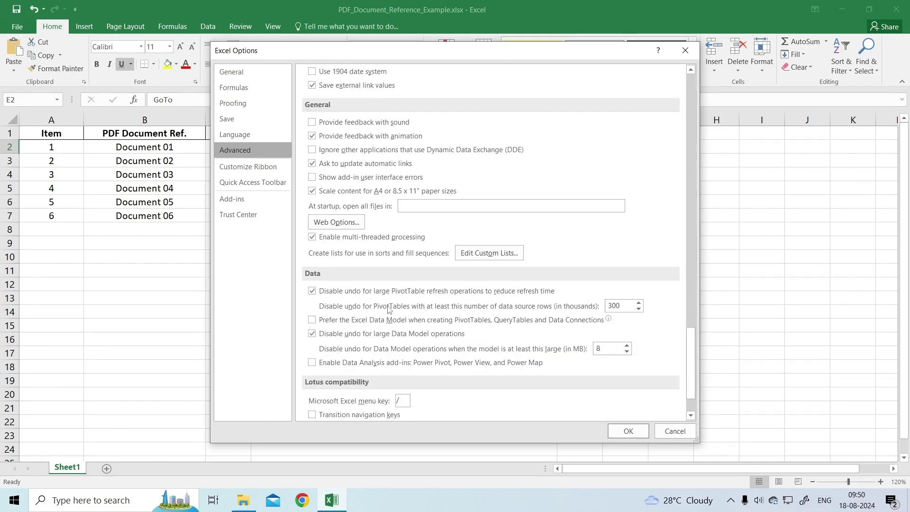
- In Web Options on the Files tab, uncheck Update links on save
{"action": "left_click", "coordinate": [350, 226]}
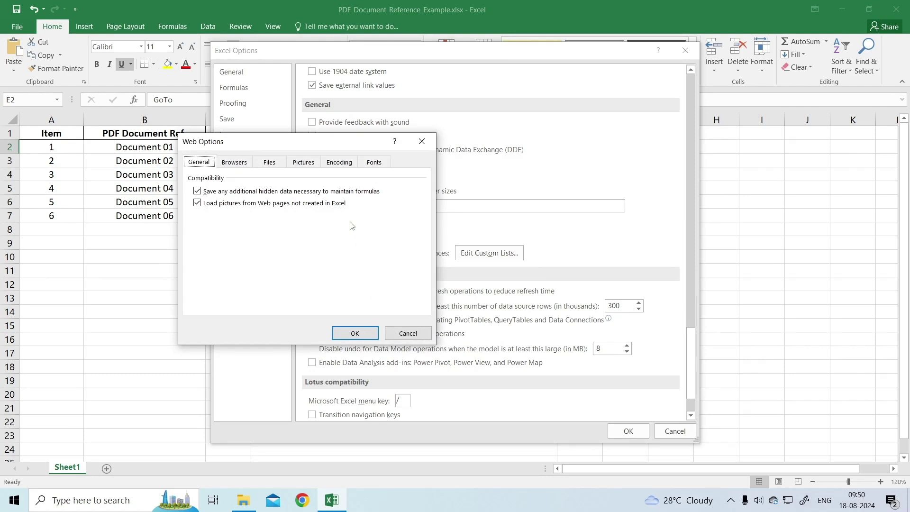
{"action": "left_click", "coordinate": [270, 162]}
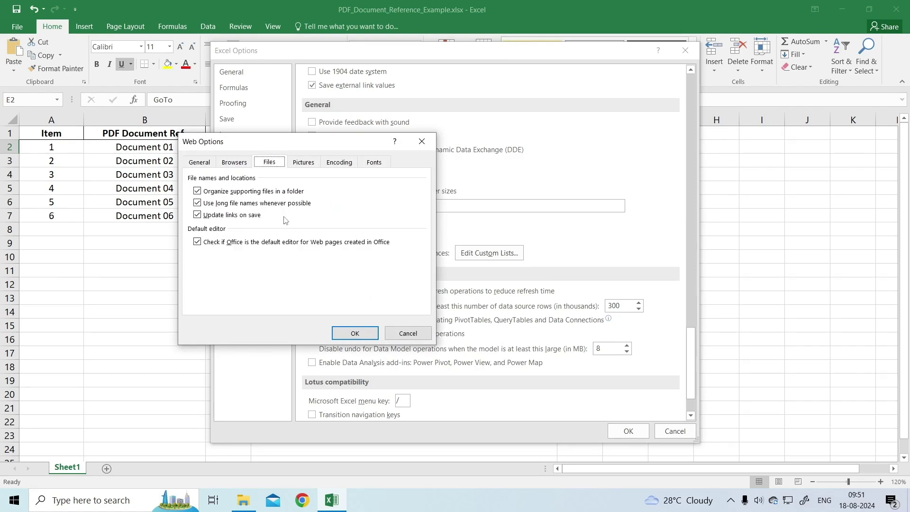
{"action": "left_click", "coordinate": [253, 222]}
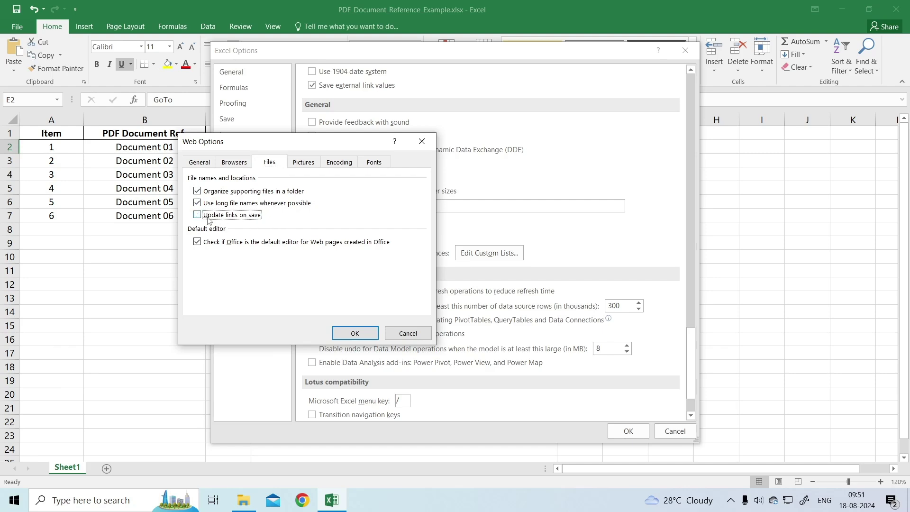